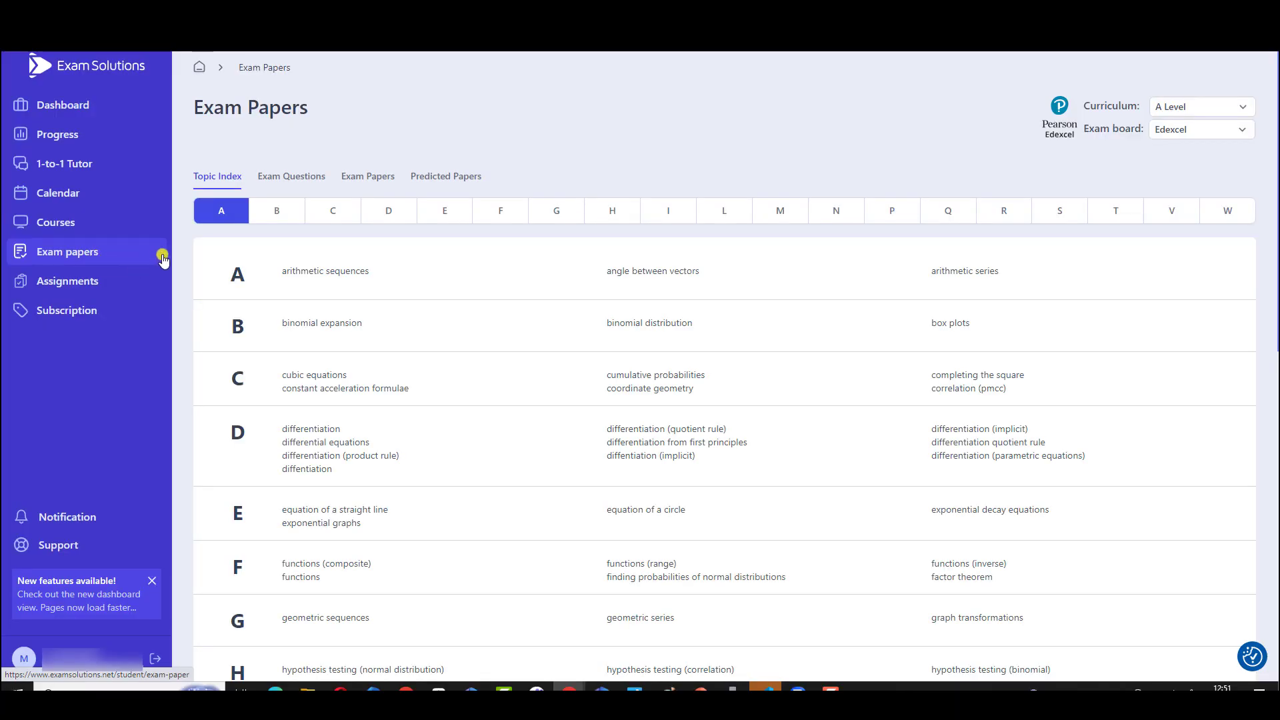
# - Show the Exam Questions list with the curriculum set to IAL
pyautogui.click(318, 181)
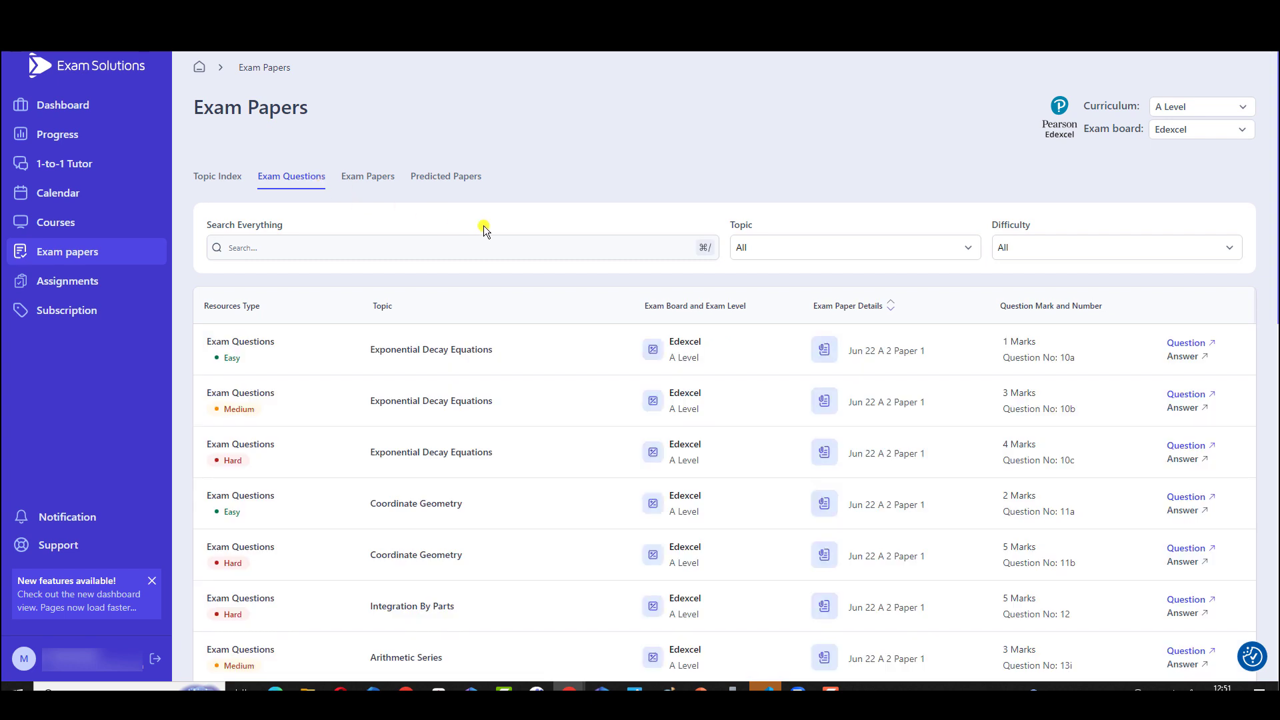
pyautogui.click(1200, 106)
pyautogui.click(1195, 283)
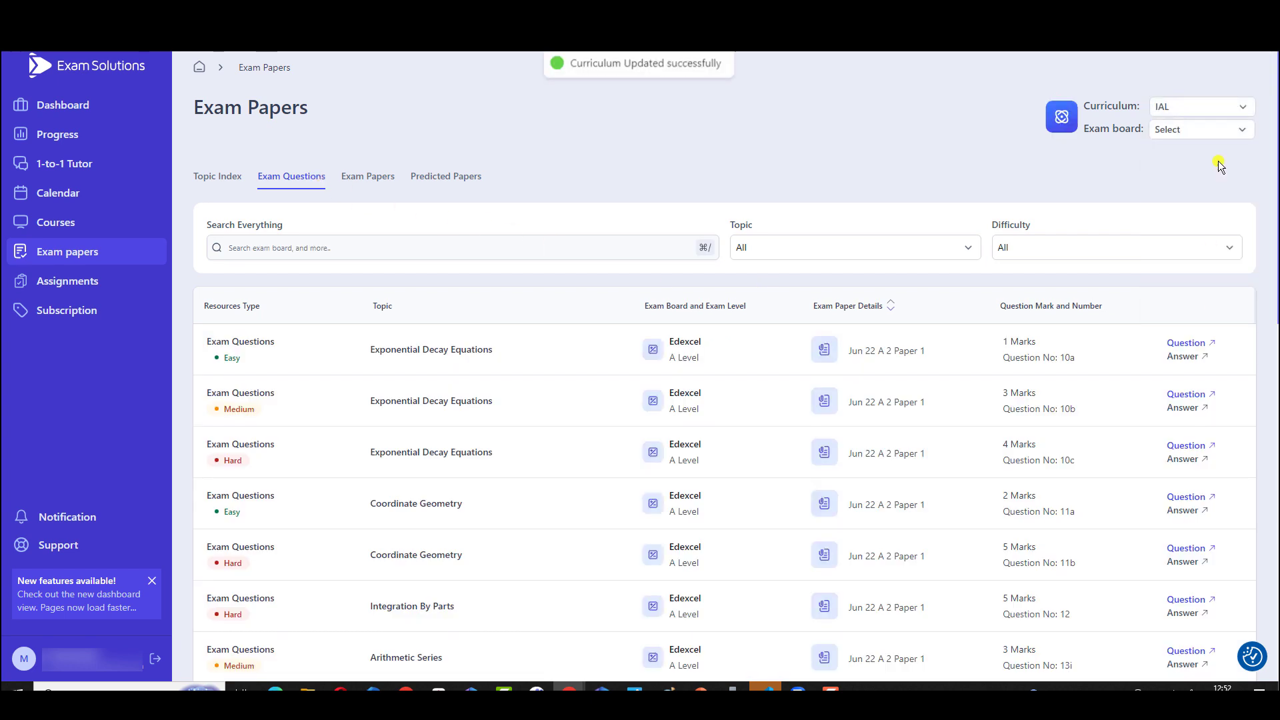
# - Filter questions to the Edexcel exam board, Centre Of Mass topic and Hard difficulty
pyautogui.click(1201, 128)
pyautogui.click(1200, 160)
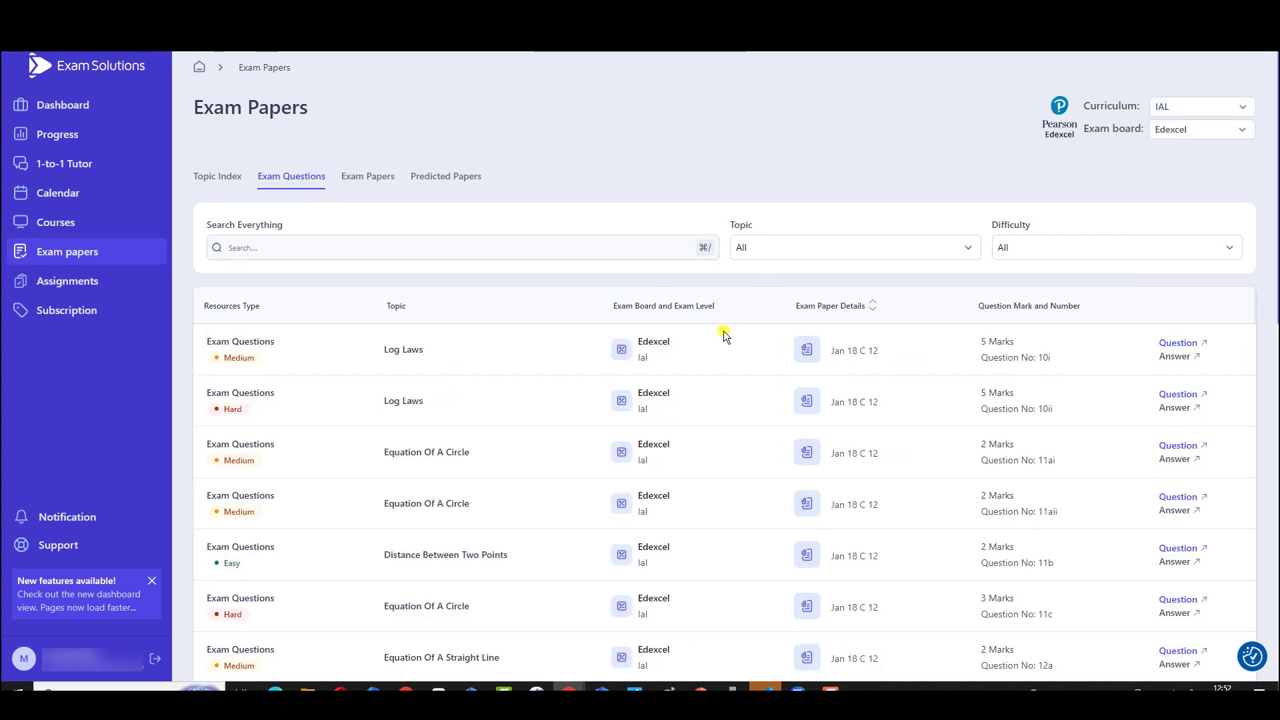
pyautogui.click(814, 248)
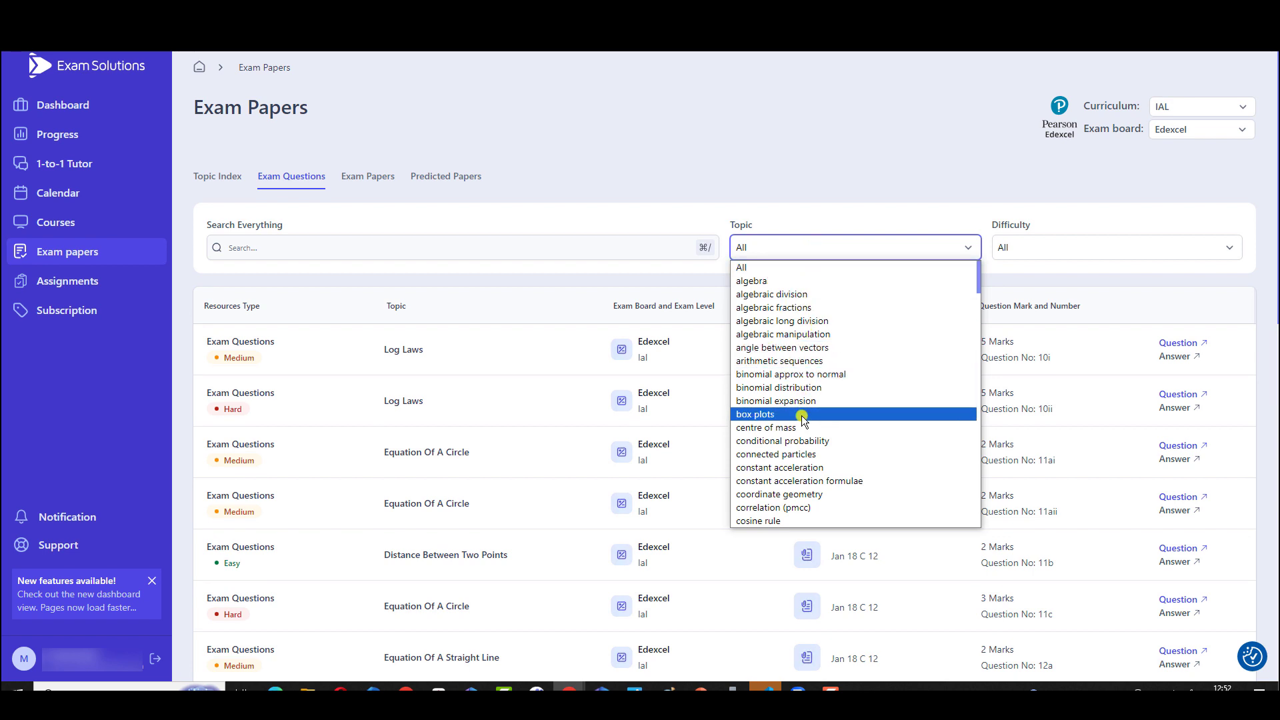
pyautogui.click(796, 428)
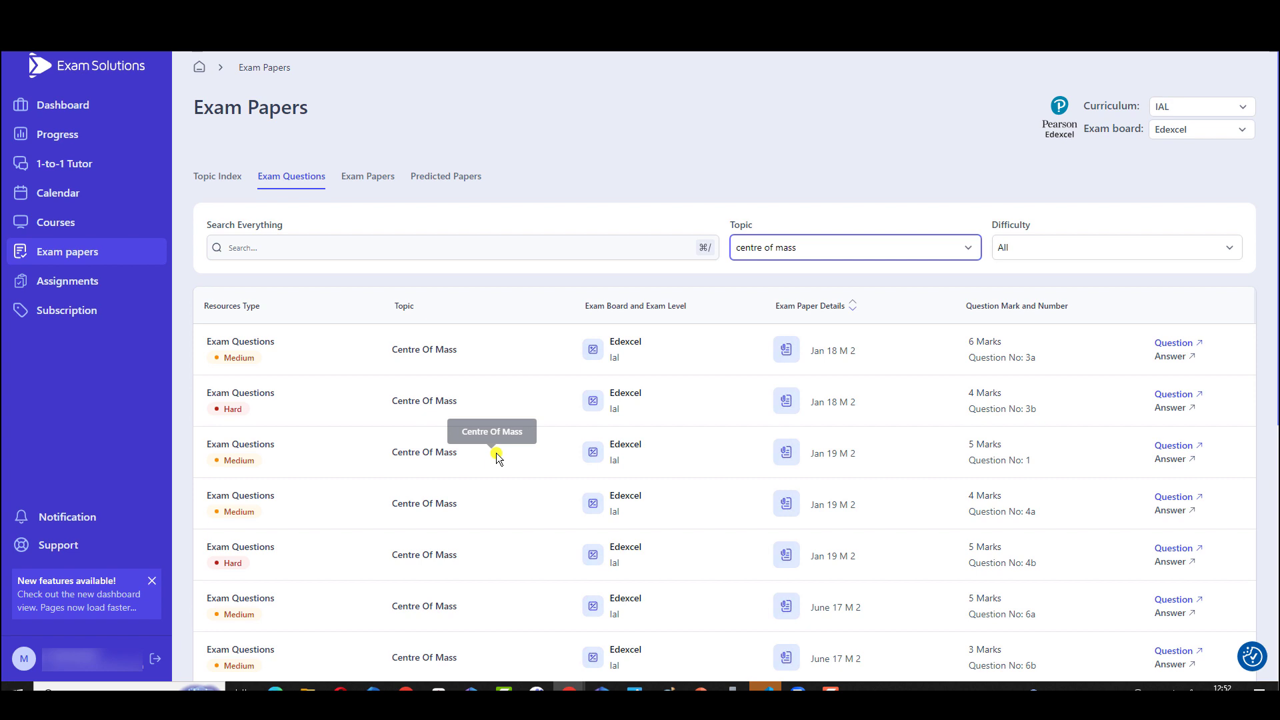
pyautogui.click(1029, 248)
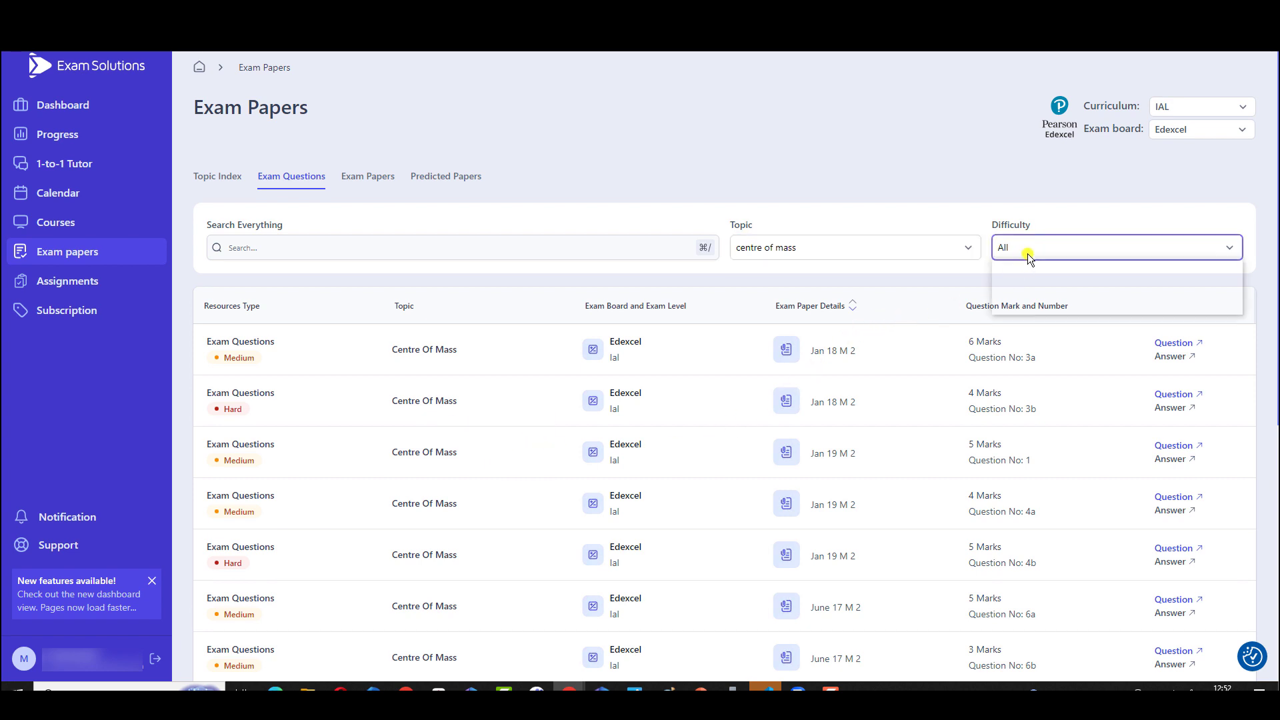
pyautogui.click(1031, 280)
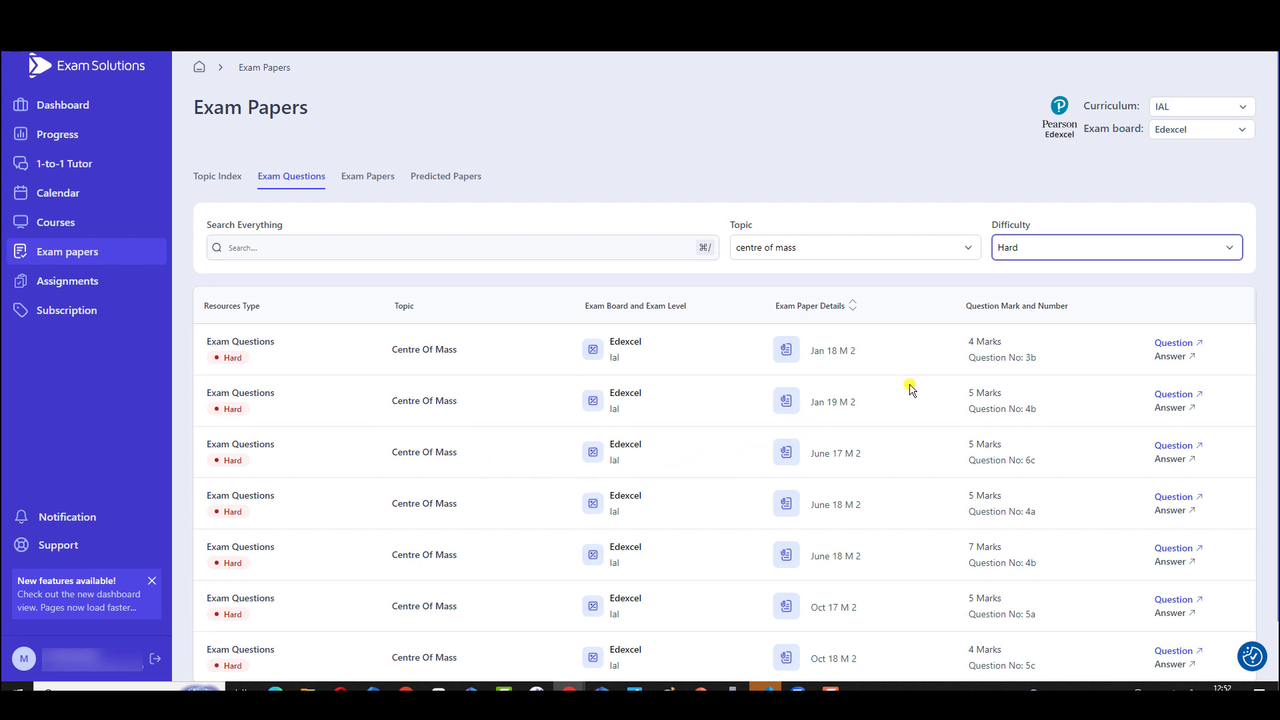
# - Review the first hard question's paper and mark scheme, then return to the Topic Index
pyautogui.click(1172, 342)
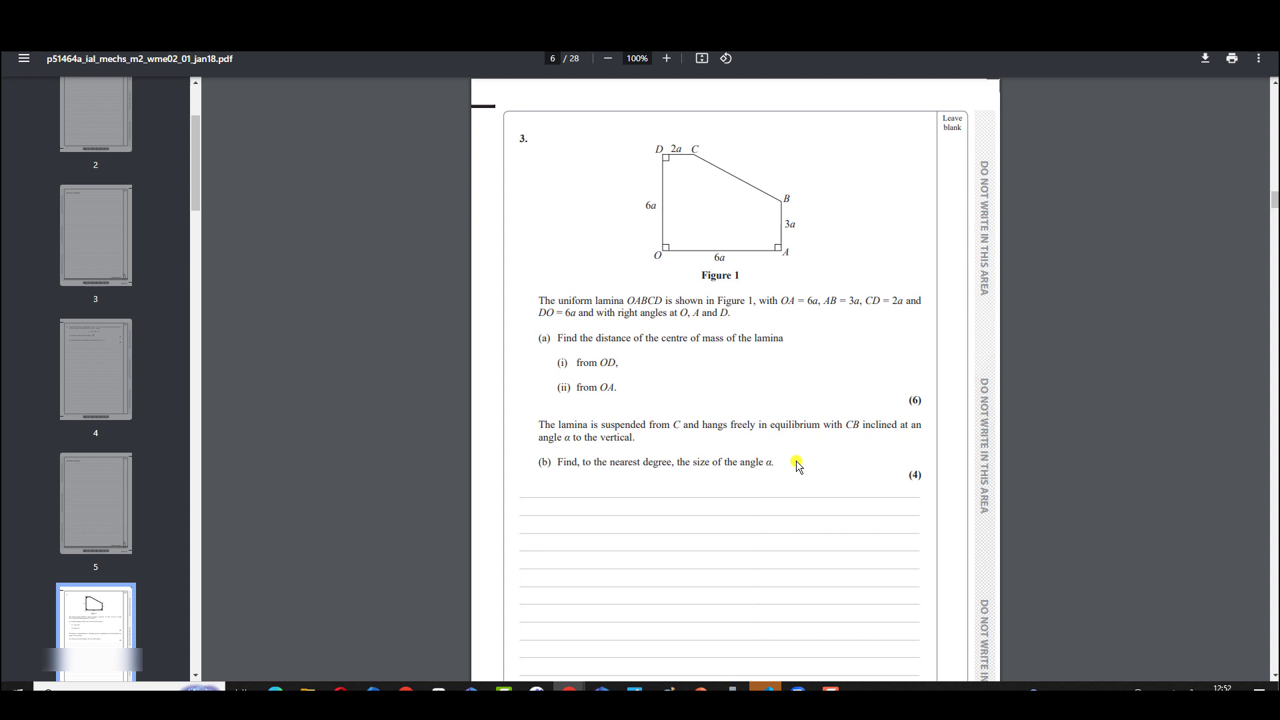
pyautogui.hotkey('ctrl', 'w')
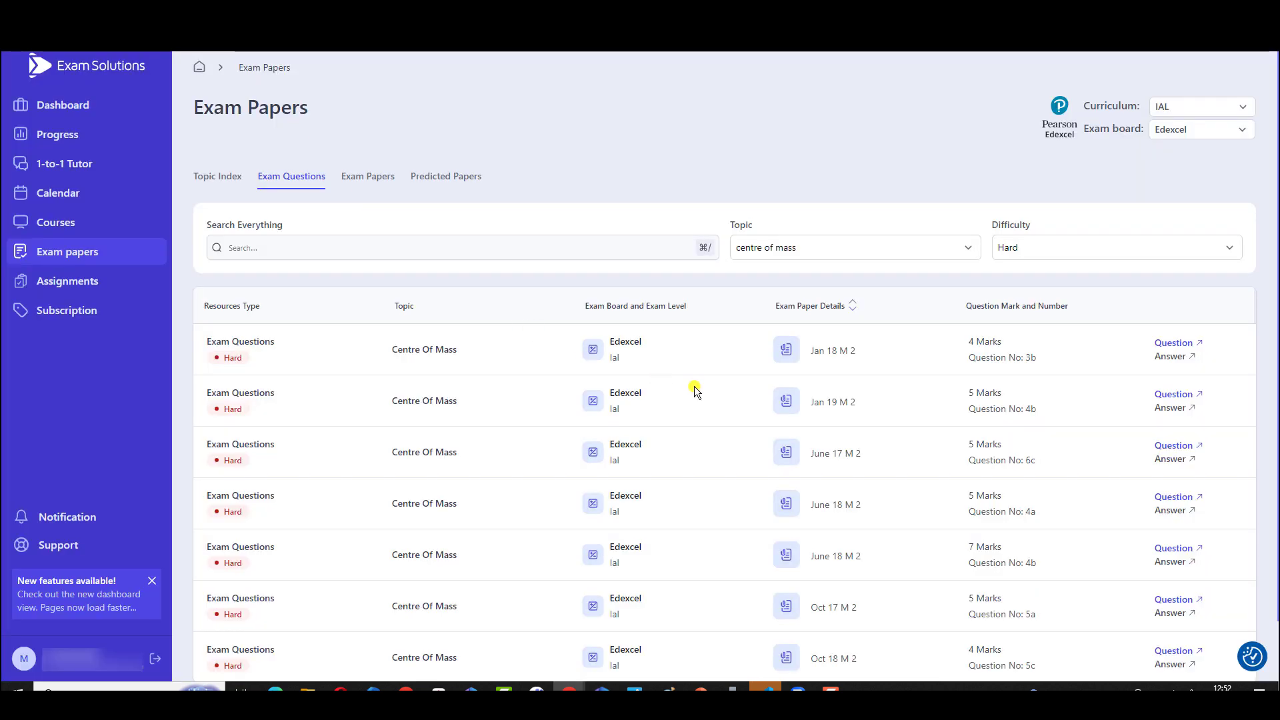
pyautogui.click(1181, 362)
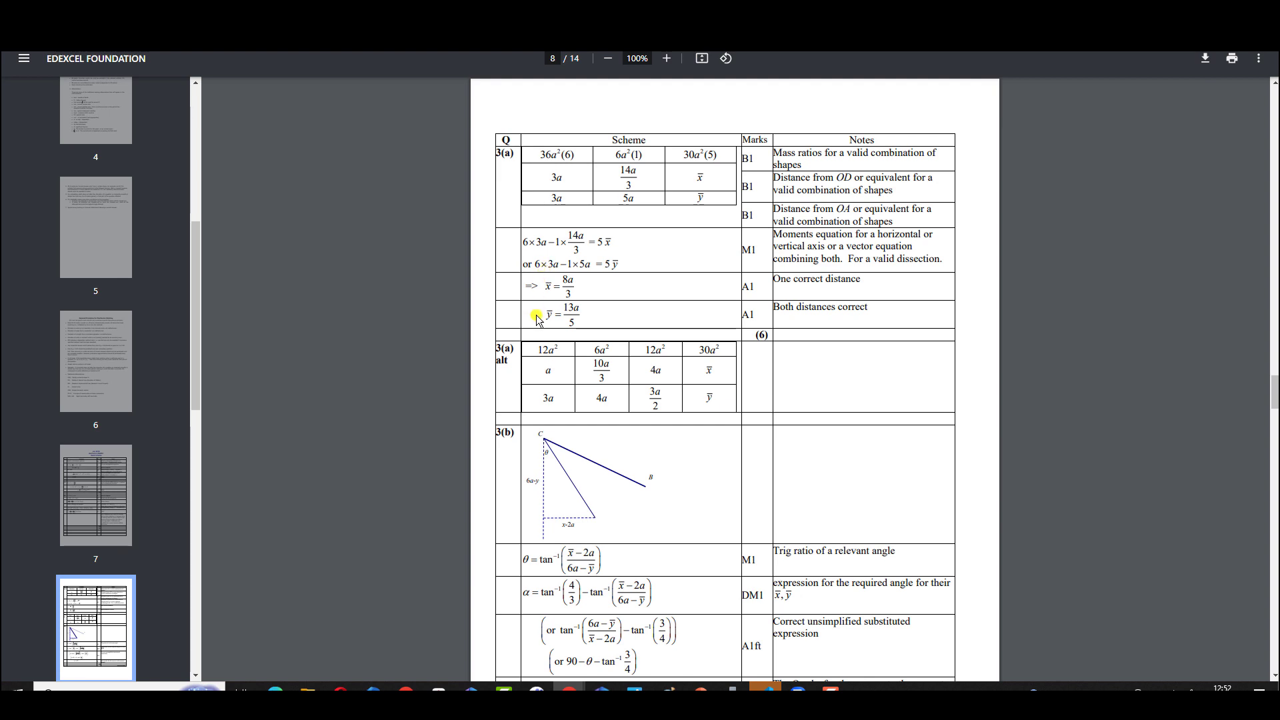
pyautogui.hotkey('ctrl', 'w')
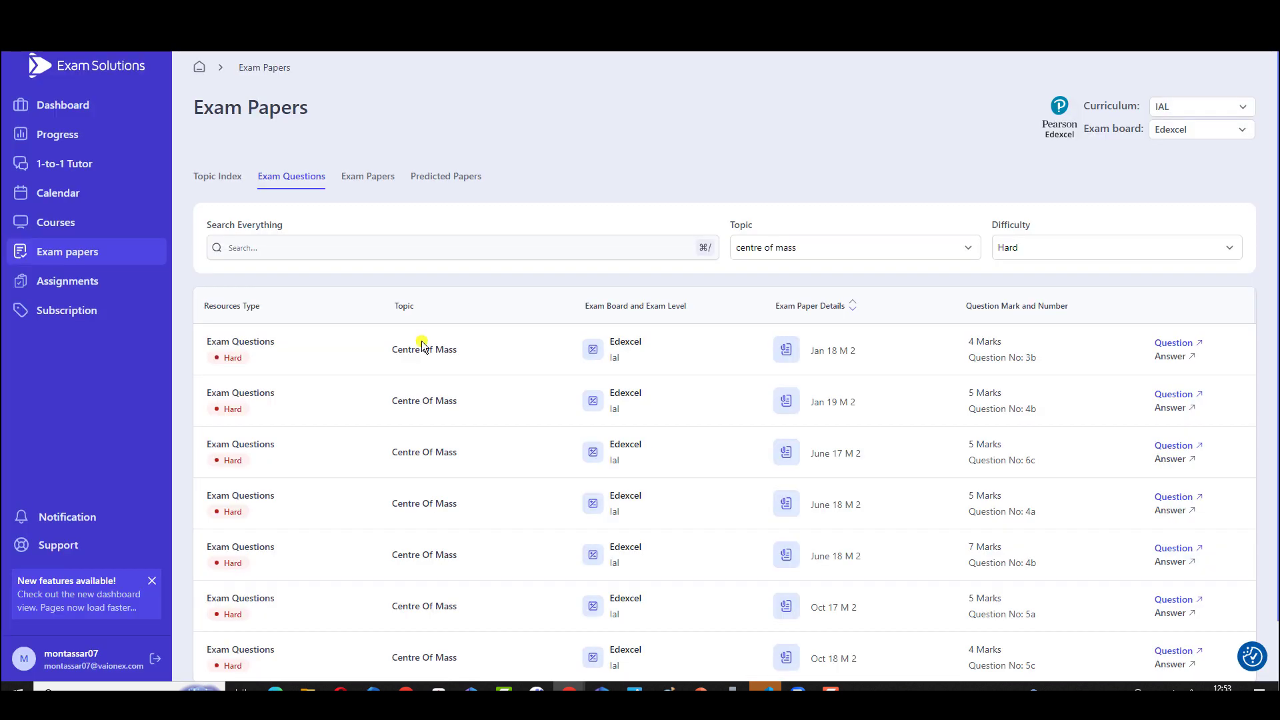
pyautogui.click(217, 177)
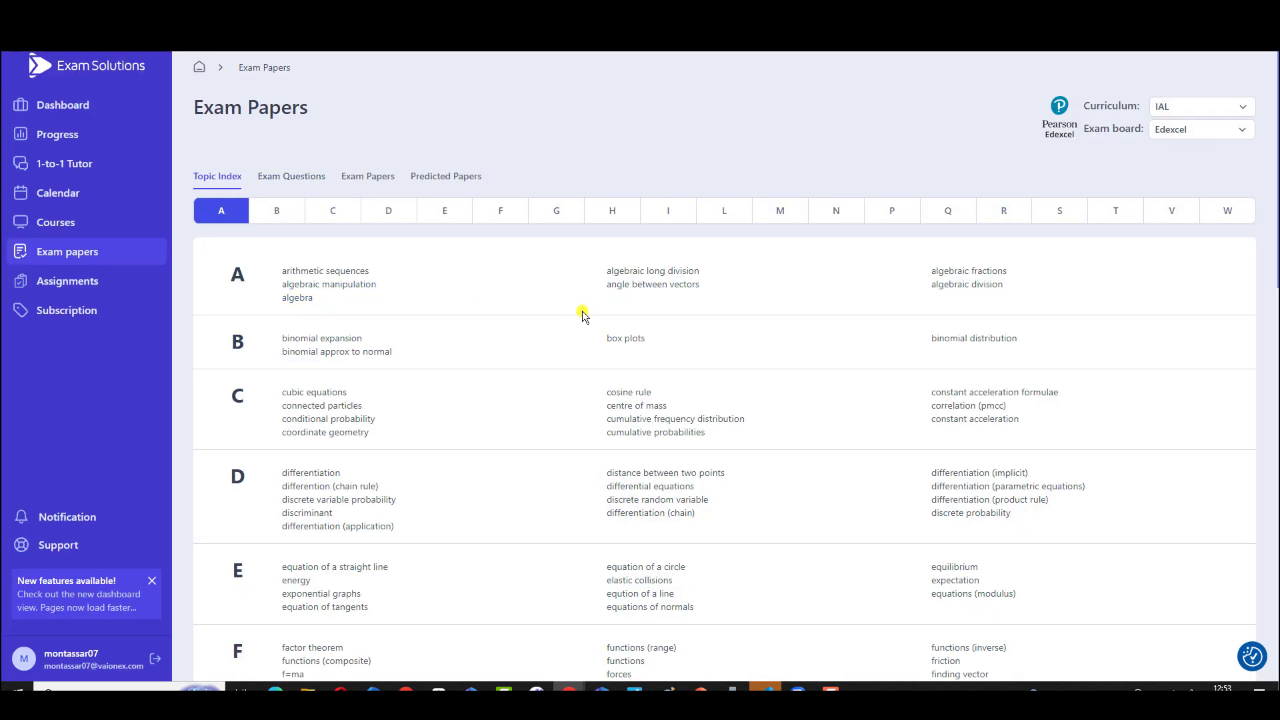
pyautogui.scroll(-3, 588, 328)
pyautogui.scroll(-3, 588, 328)
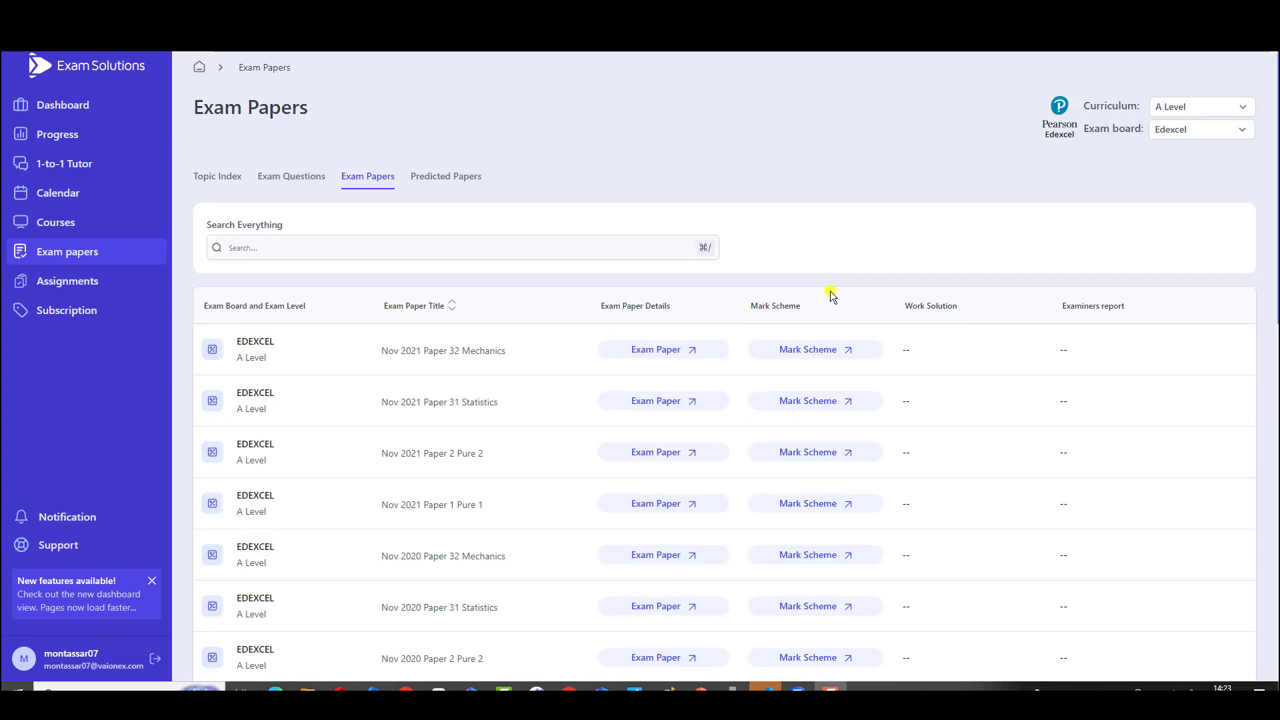
pyautogui.scroll(-5, 831, 296)
pyautogui.scroll(-5, 830, 300)
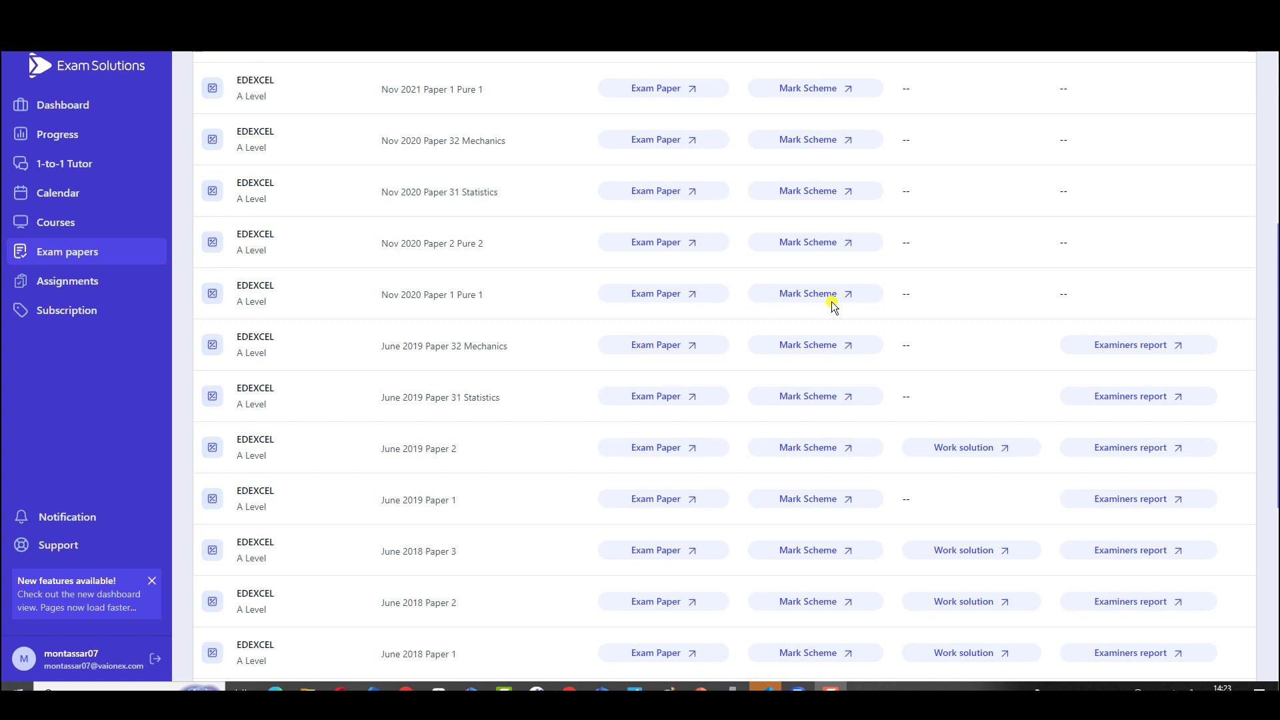
pyautogui.scroll(-3, 831, 304)
pyautogui.scroll(-3, 831, 304)
pyautogui.scroll(-2, 835, 313)
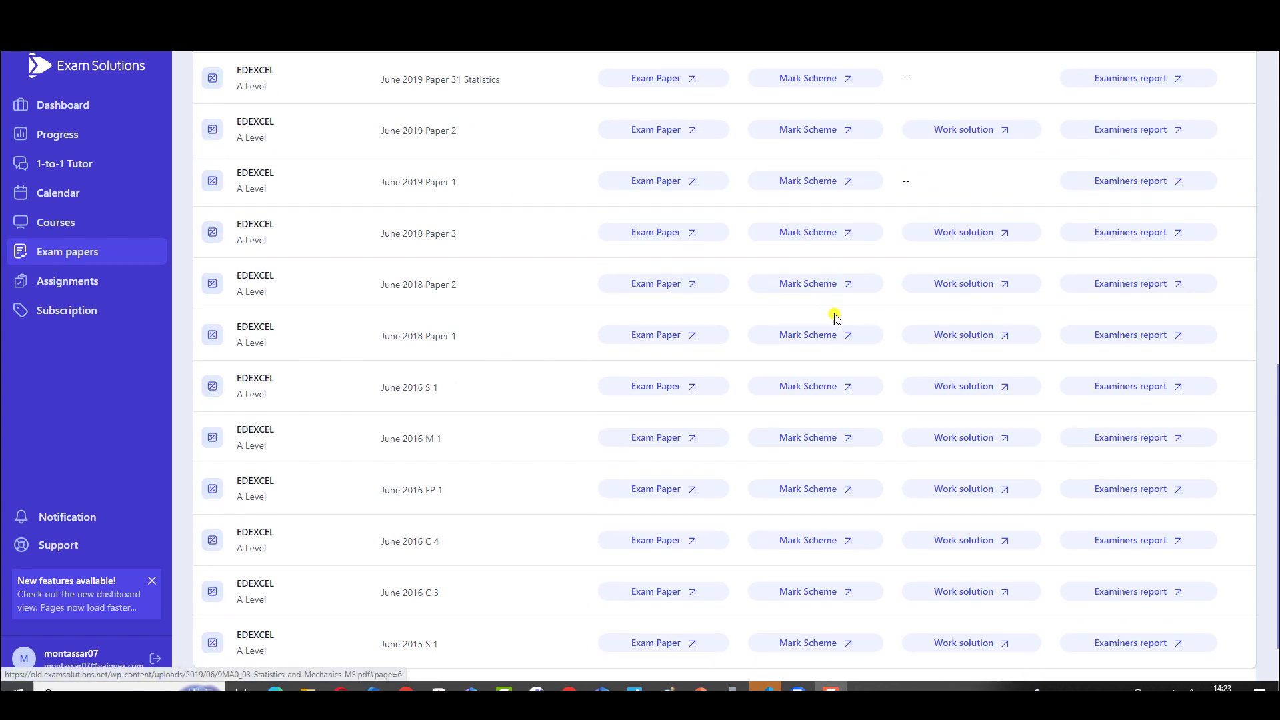
pyautogui.click(978, 290)
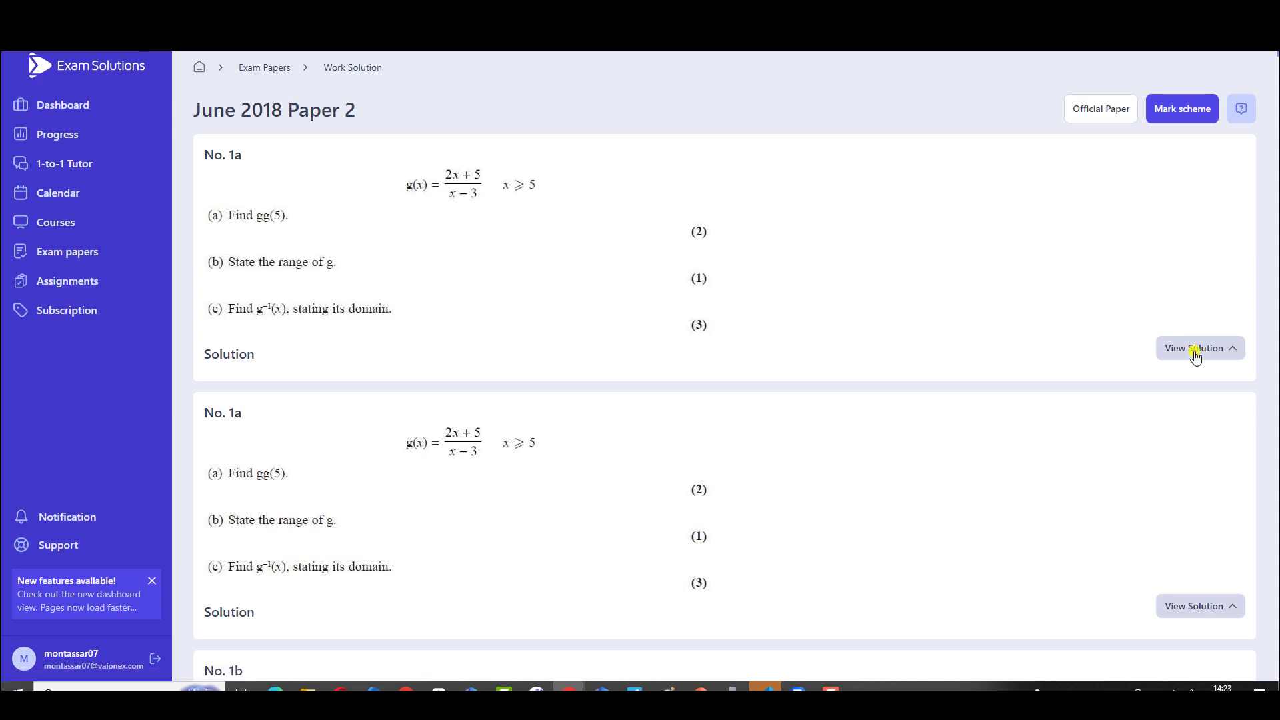
pyautogui.click(1195, 352)
pyautogui.scroll(-1, 1123, 386)
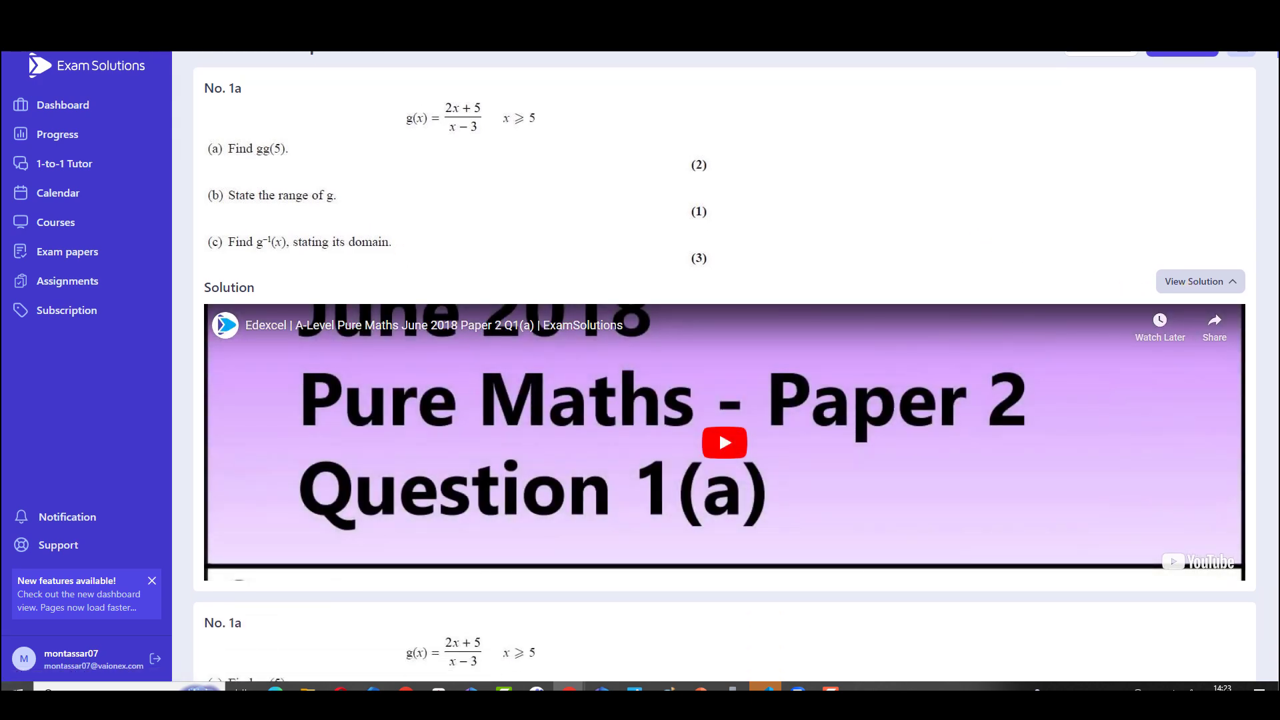
pyautogui.hotkey('alt', 'Left')
pyautogui.scroll(10, 710, 383)
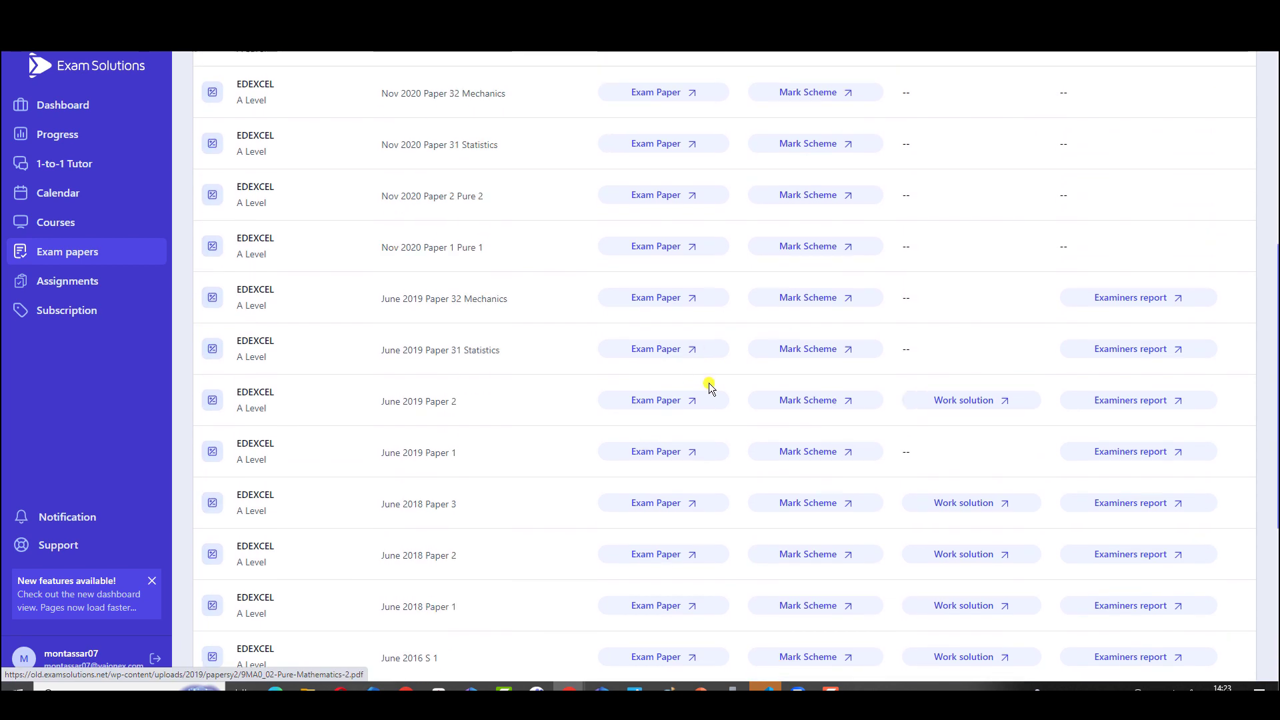
pyautogui.scroll(2, 714, 380)
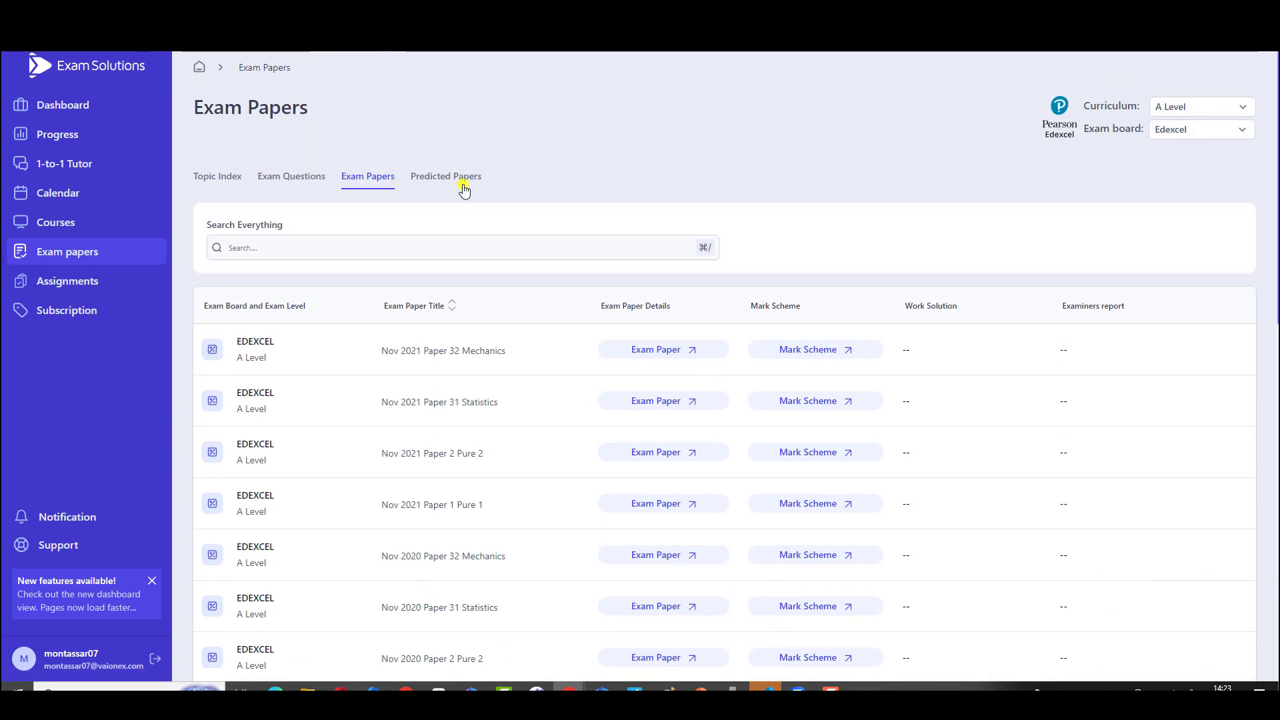
# - Show the Predicted Papers list of Edexcel A Level predicted and practice papers
pyautogui.click(464, 184)
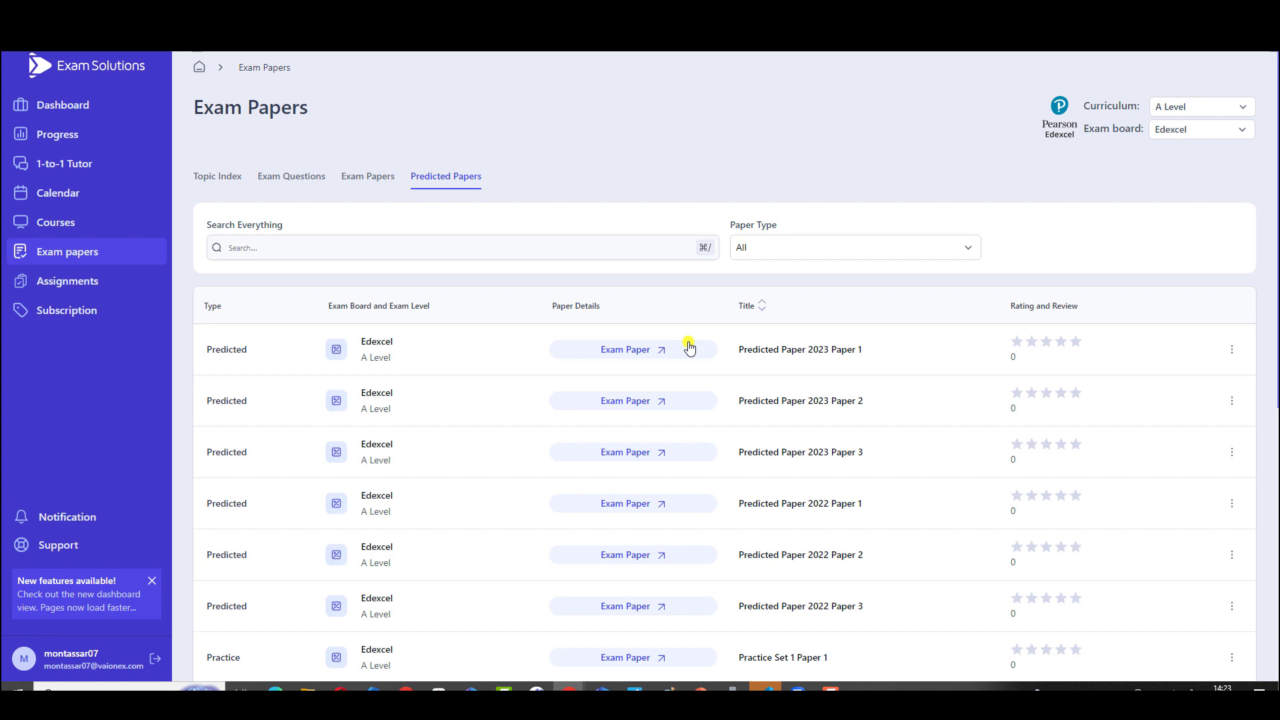